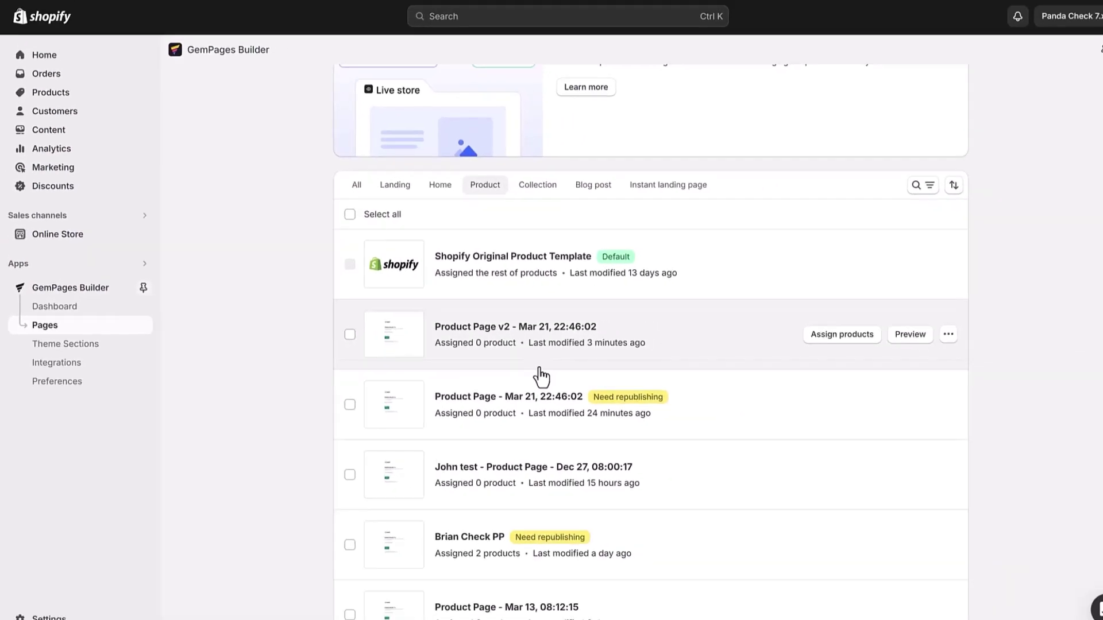
Step: Assign the 2-pair Printed Quality Socks to Product Page v2 and view it on the live store
{"action": "left_click", "coordinate": [813, 339]}
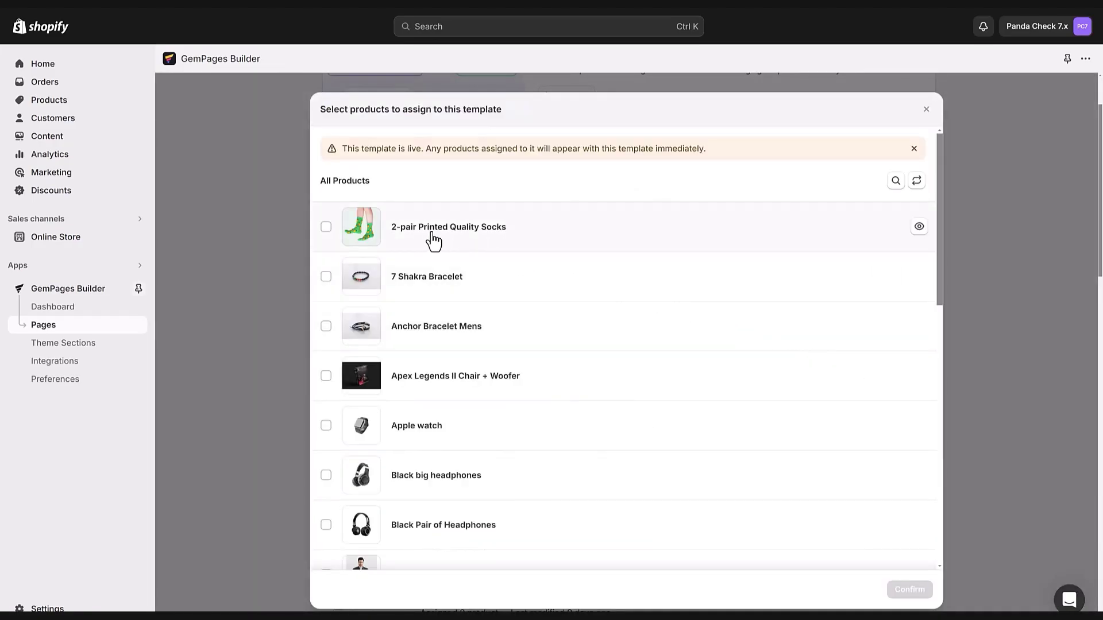
{"action": "left_click", "coordinate": [326, 227]}
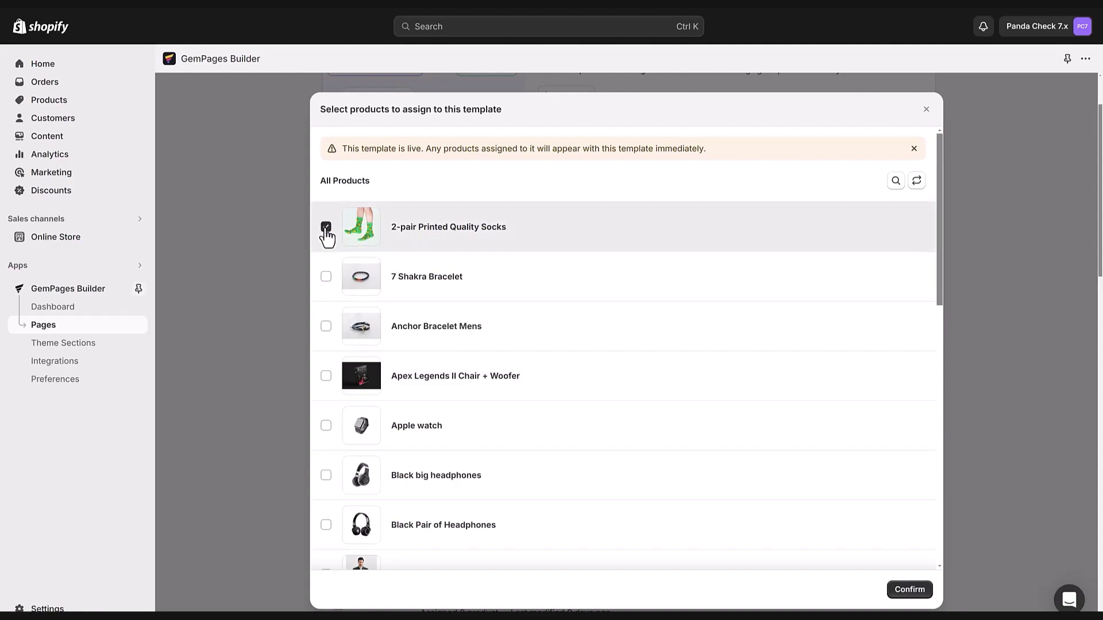
{"action": "left_click", "coordinate": [913, 590]}
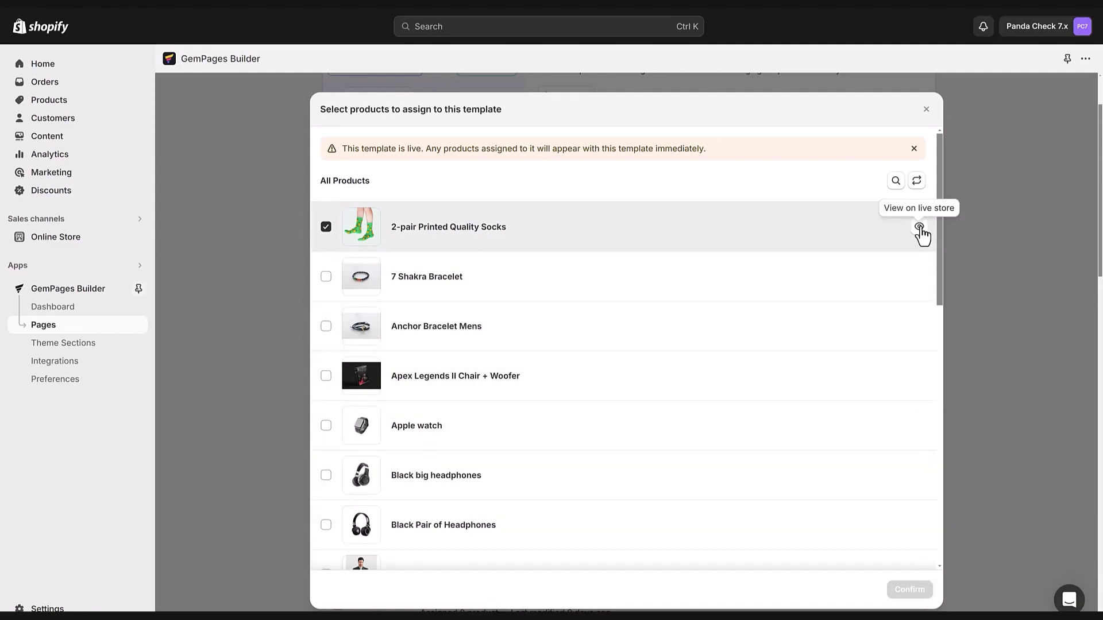
{"action": "left_click", "coordinate": [919, 228]}
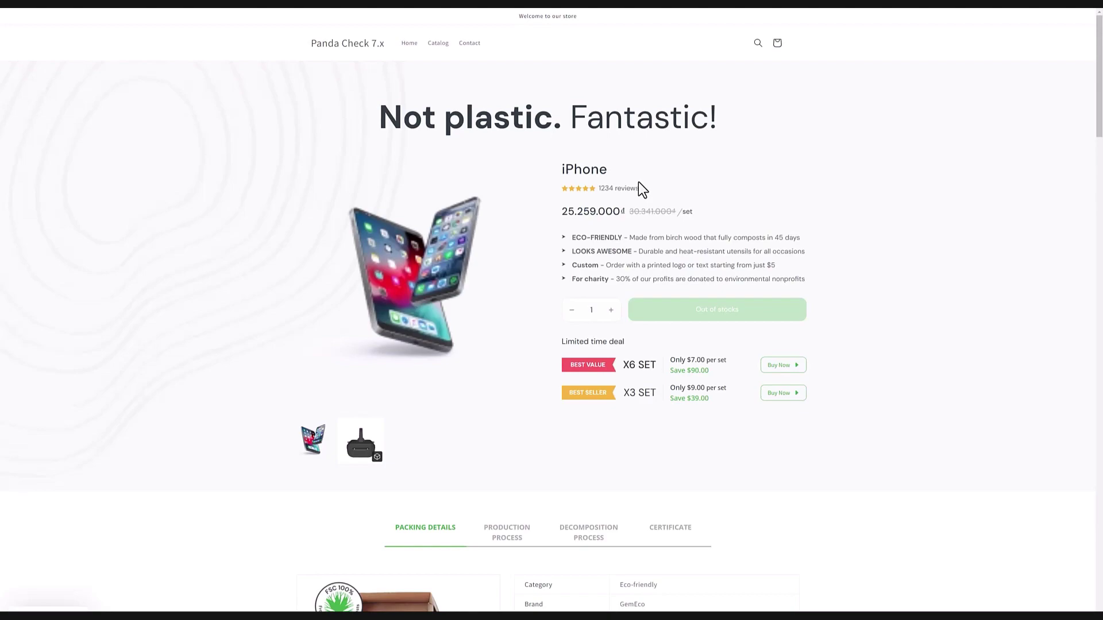
Step: Close the live store tab to return to the GemPages pages list
{"action": "key", "text": "ctrl+w"}
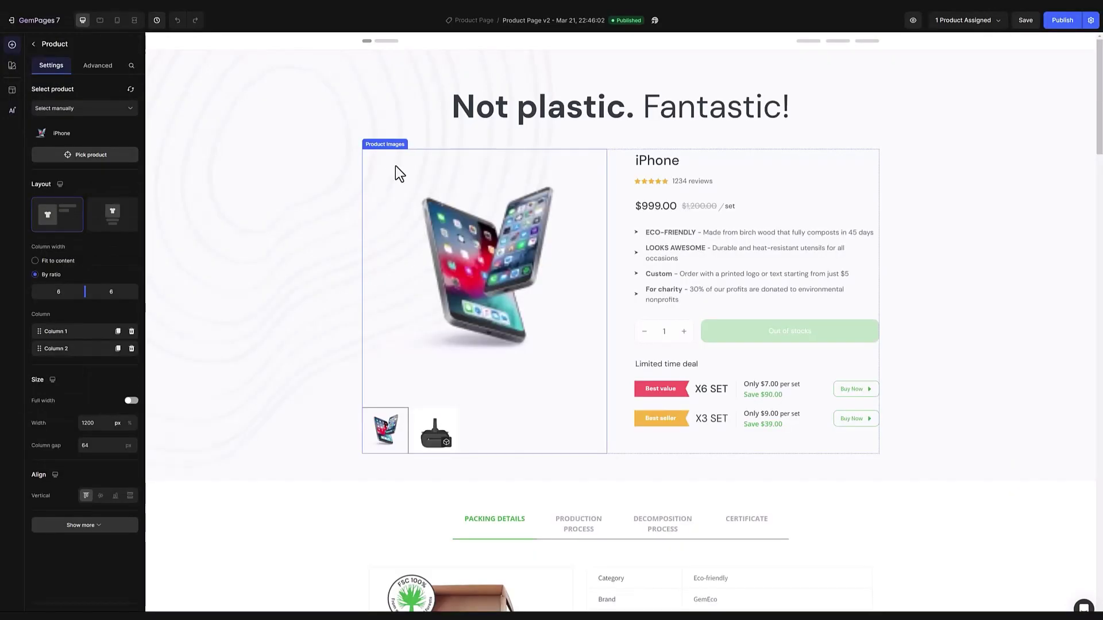
Step: Set the Product element to 'Display by assigned product' so the preview shows the socks
{"action": "left_click", "coordinate": [395, 170]}
{"action": "left_click", "coordinate": [379, 131]}
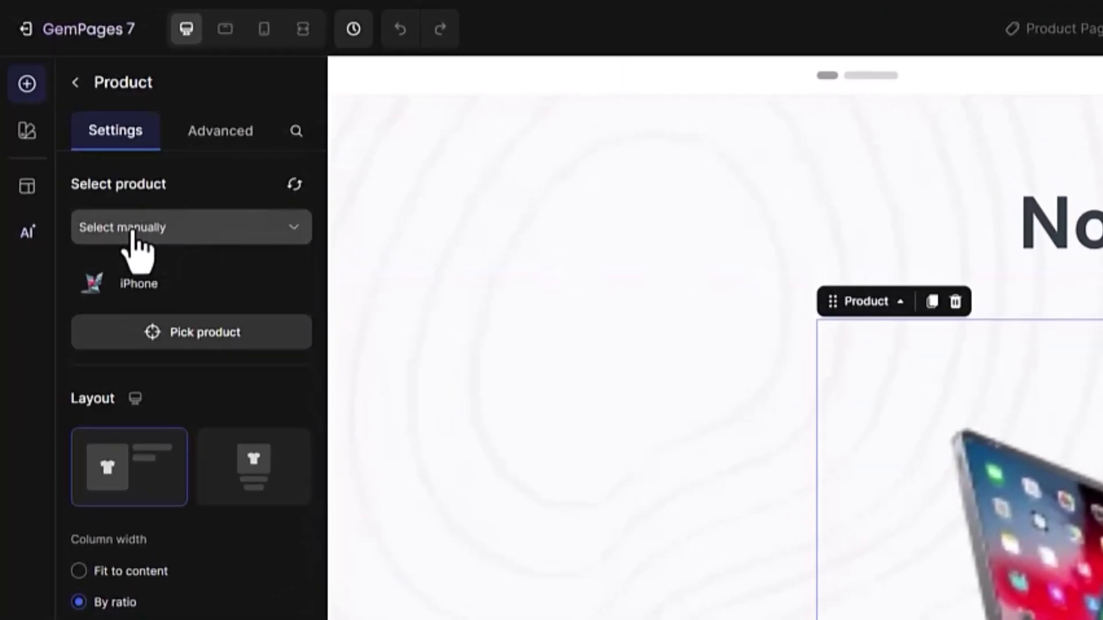
{"action": "left_click", "coordinate": [130, 231]}
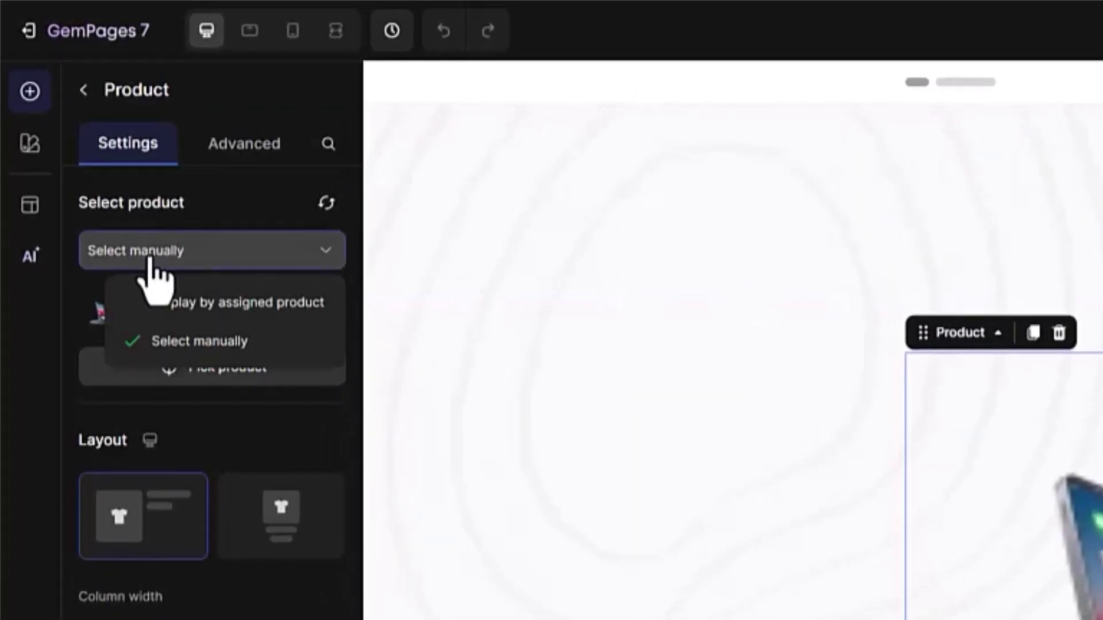
{"action": "left_click", "coordinate": [189, 305]}
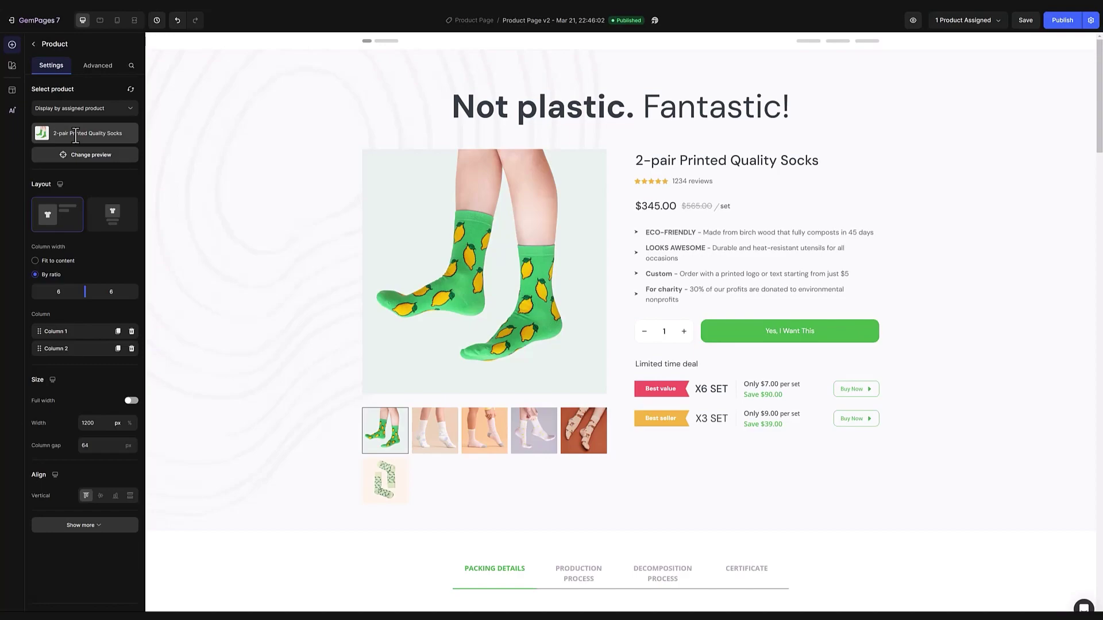
{"action": "left_click", "coordinate": [1011, 80]}
Step: Publish the updated template and scroll through the live socks page
{"action": "left_click", "coordinate": [1062, 21]}
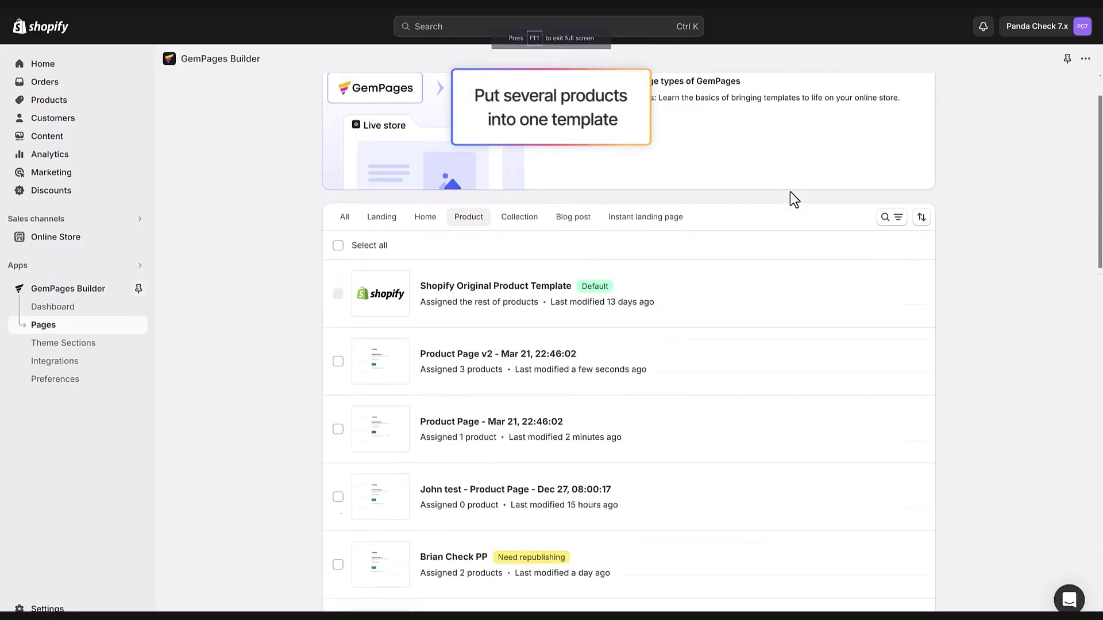
{"action": "scroll", "coordinate": [788, 196], "scroll_direction": "down", "scroll_amount": 3}
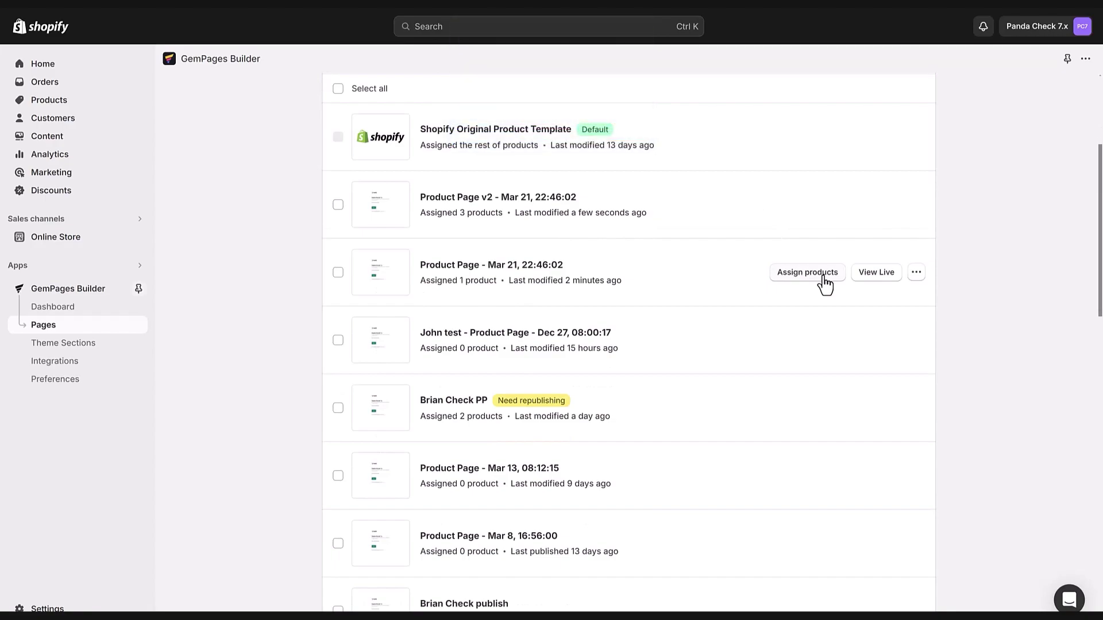
Step: Assign GemPet Pet Stroller Cat Dog Cage and Head phone to the template, then view Head phone live
{"action": "left_click", "coordinate": [830, 279]}
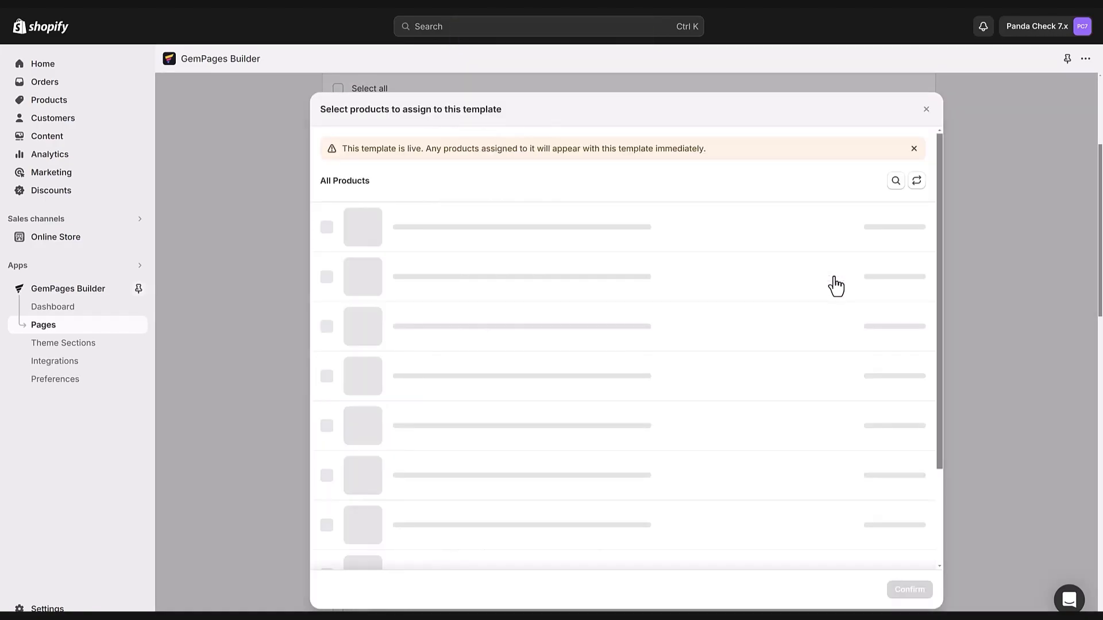
{"action": "scroll", "coordinate": [834, 277], "scroll_direction": "down", "scroll_amount": 6}
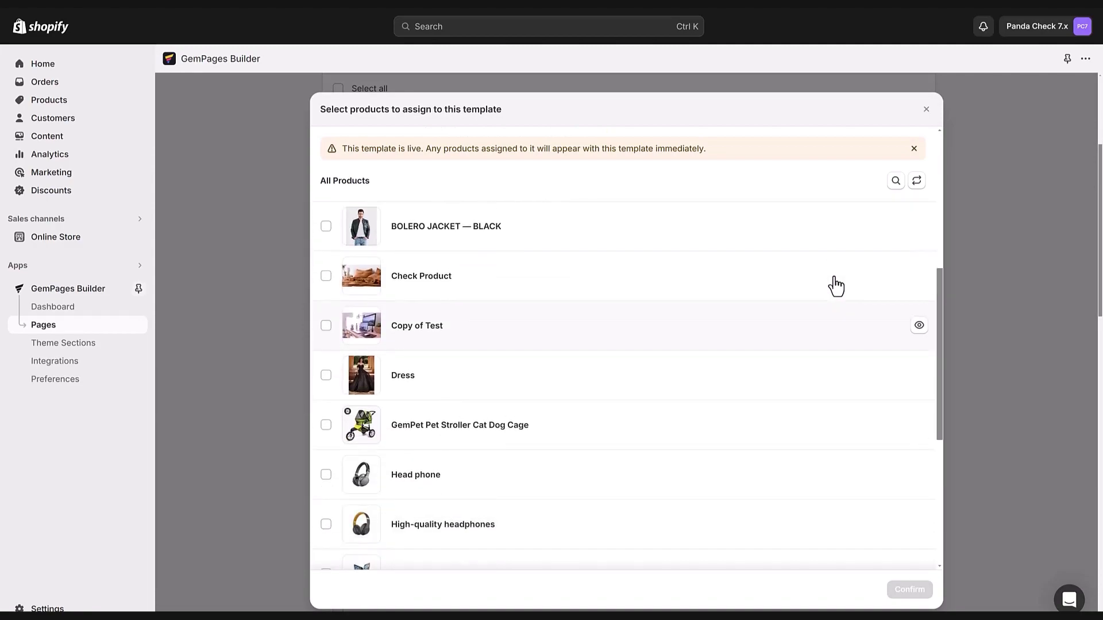
{"action": "left_click", "coordinate": [326, 406]}
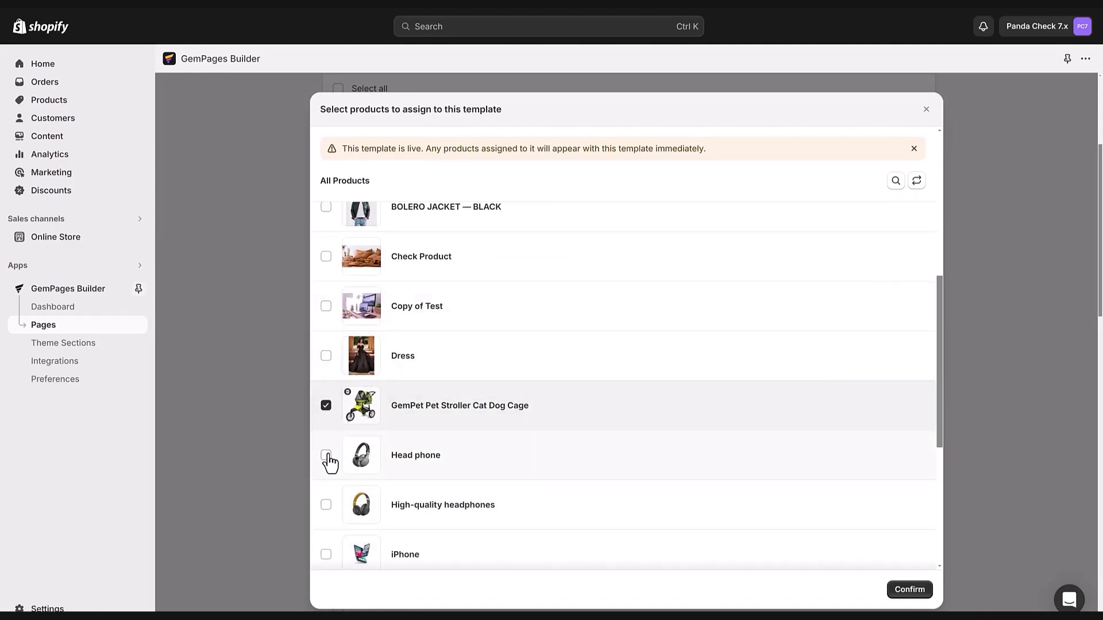
{"action": "left_click", "coordinate": [326, 456]}
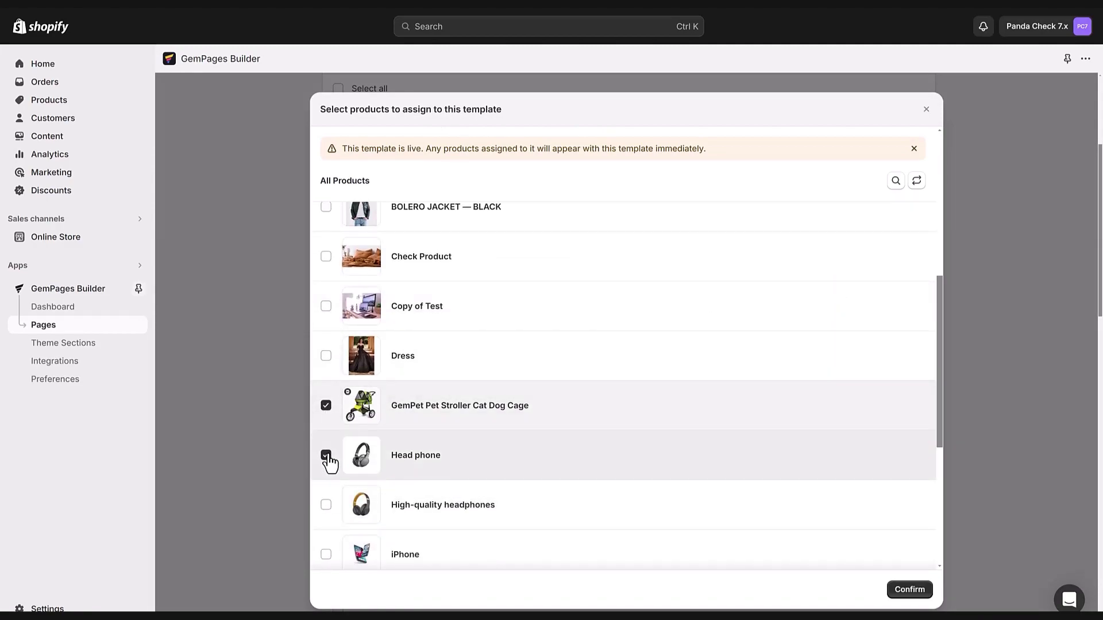
{"action": "left_click", "coordinate": [908, 591]}
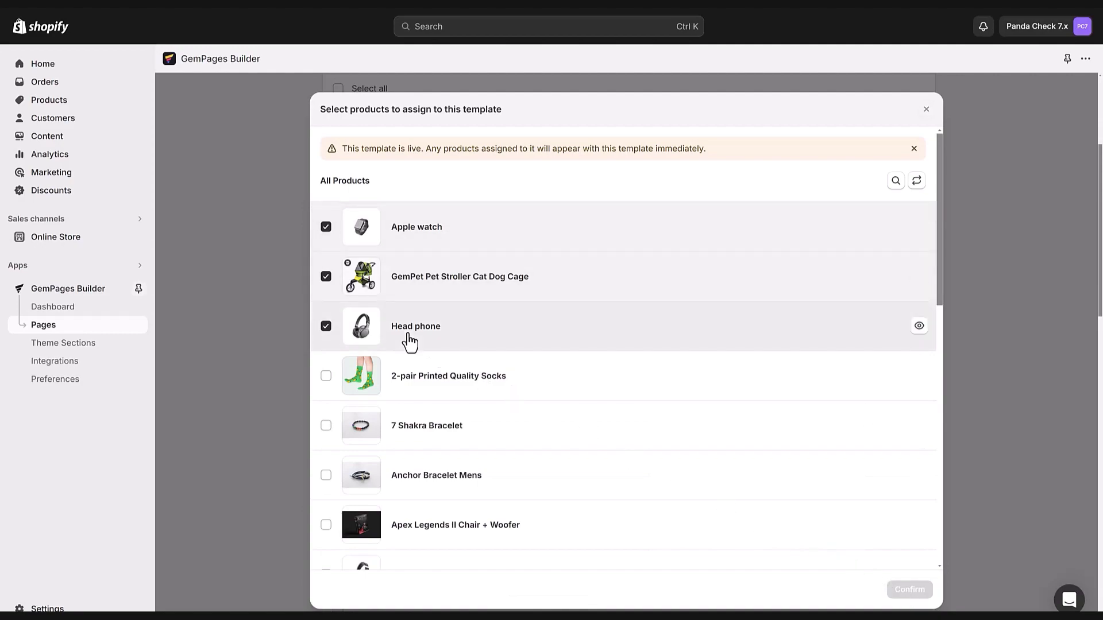
{"action": "left_click", "coordinate": [919, 328]}
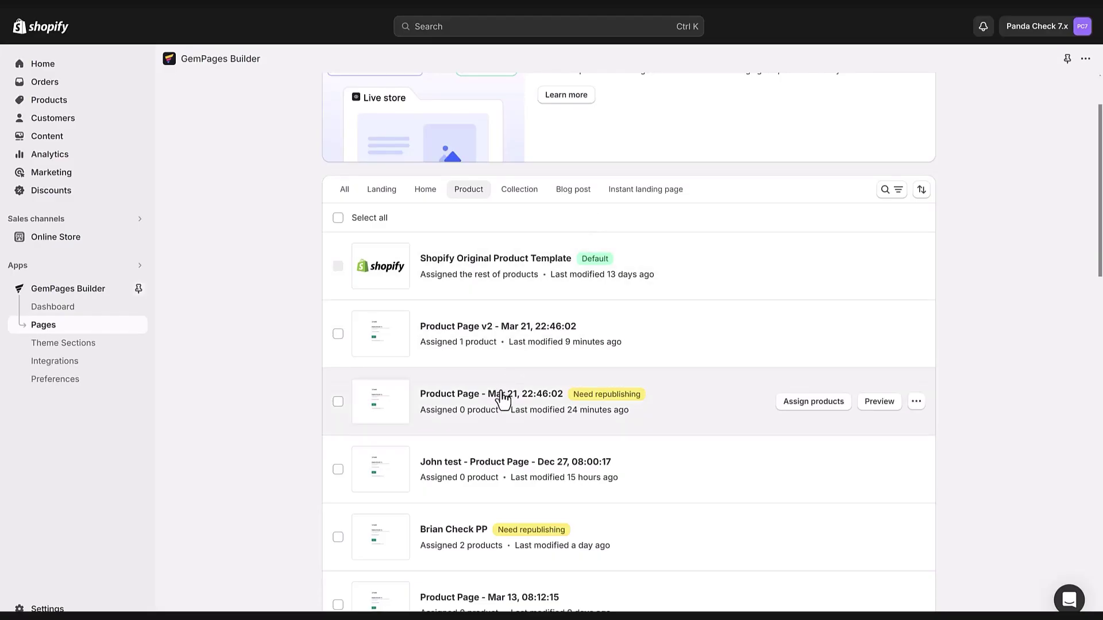
Step: Open the Product Page - Mar 21 template in the editor
{"action": "left_click", "coordinate": [449, 402]}
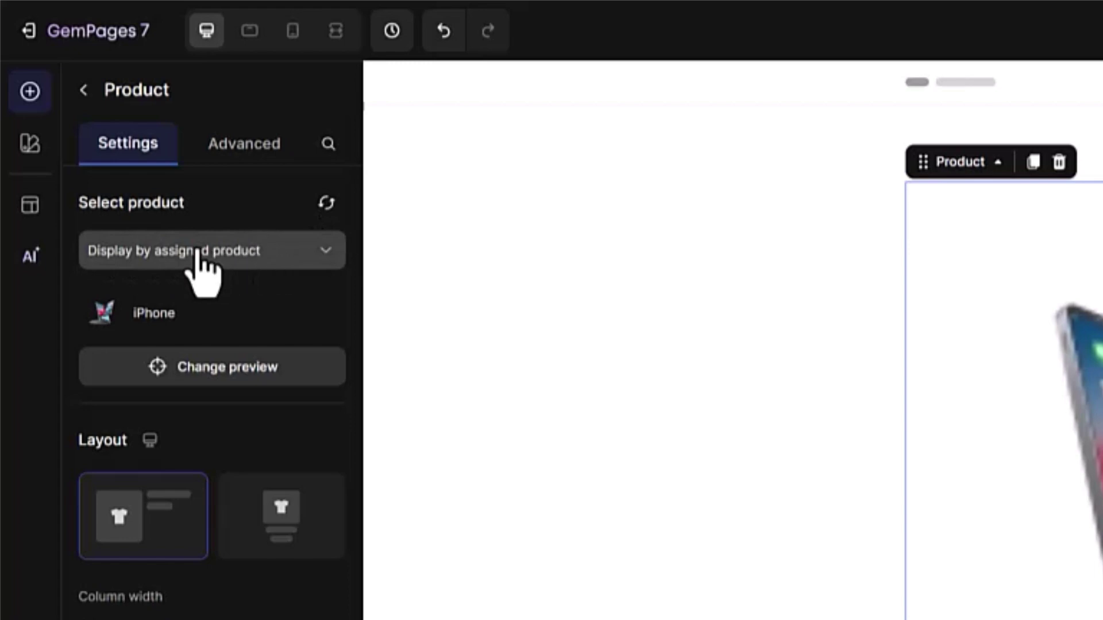
Step: Assign Apple watch to the template from the products-to-assign list
{"action": "left_click", "coordinate": [185, 372]}
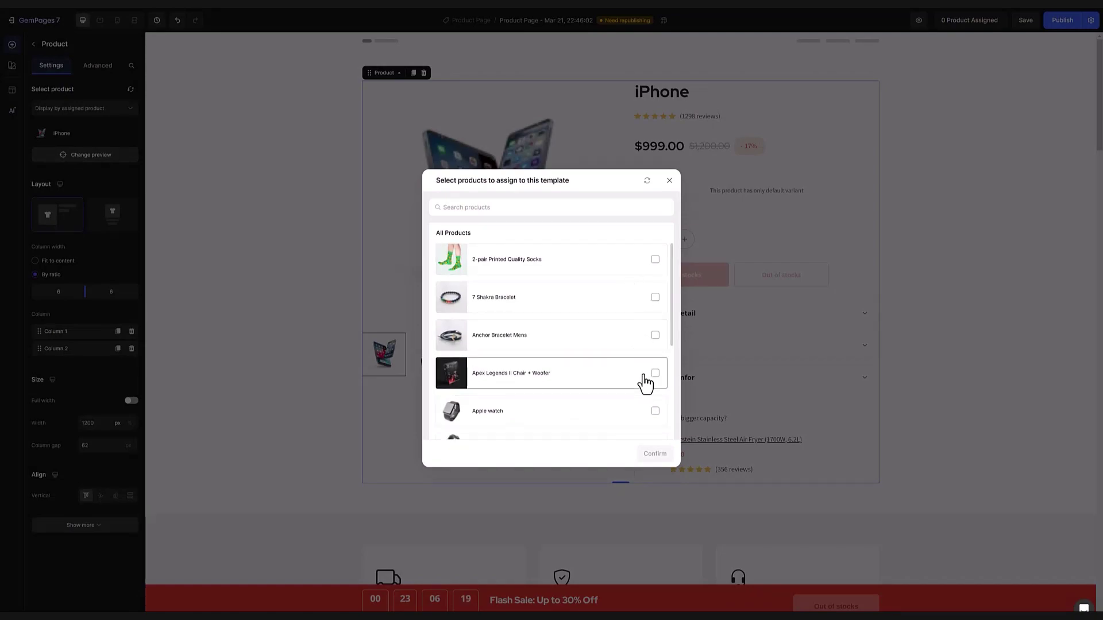
{"action": "scroll", "coordinate": [645, 376], "scroll_direction": "down", "scroll_amount": 2}
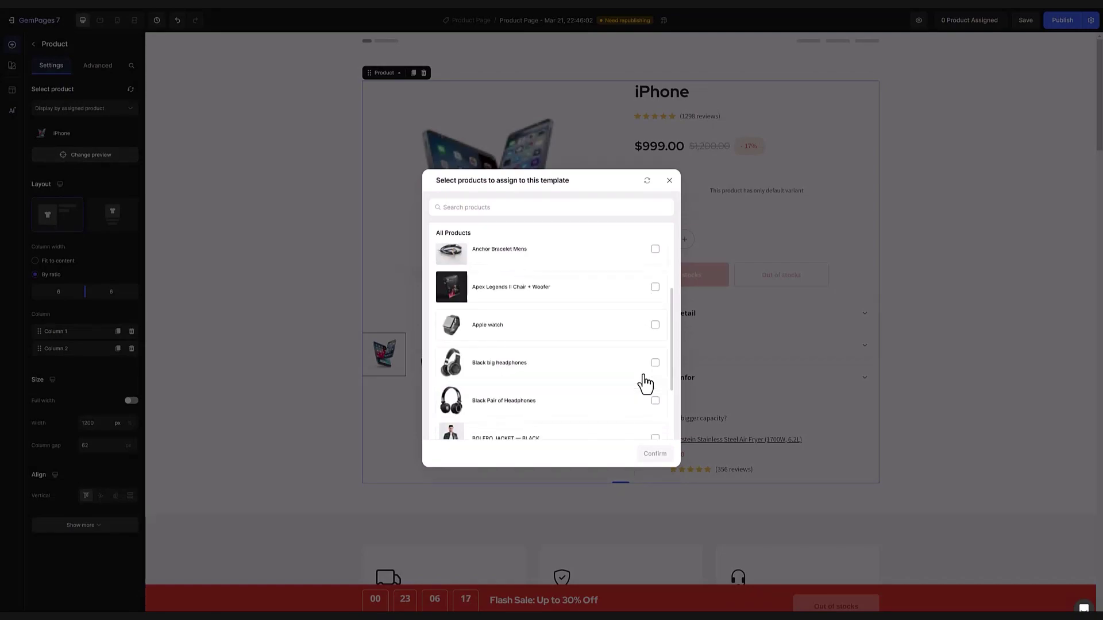
{"action": "left_click", "coordinate": [657, 327]}
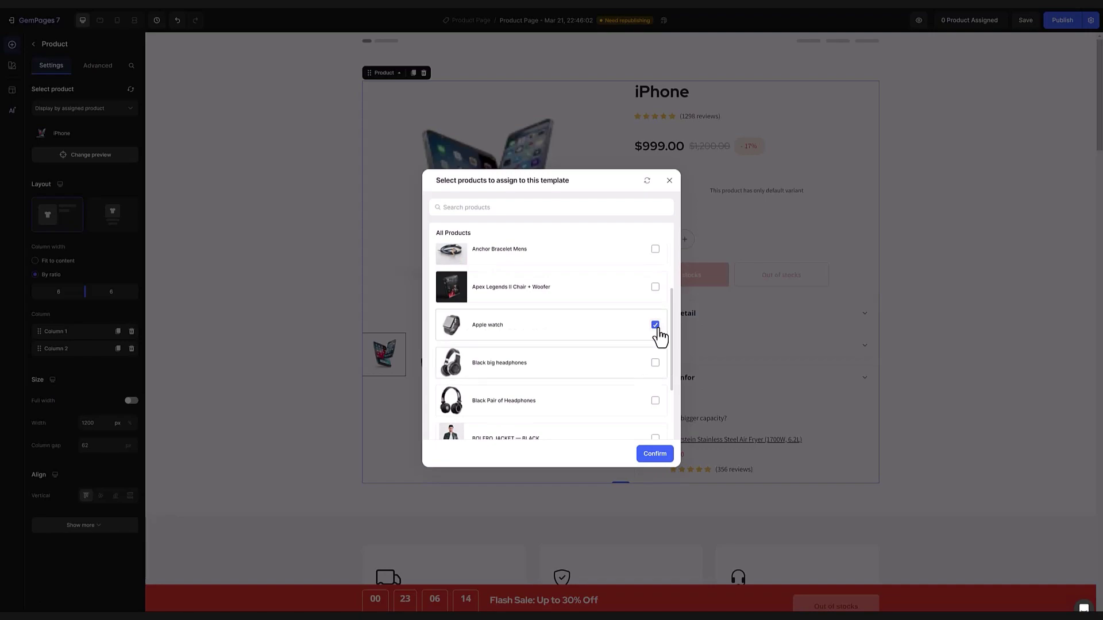
{"action": "left_click", "coordinate": [660, 455]}
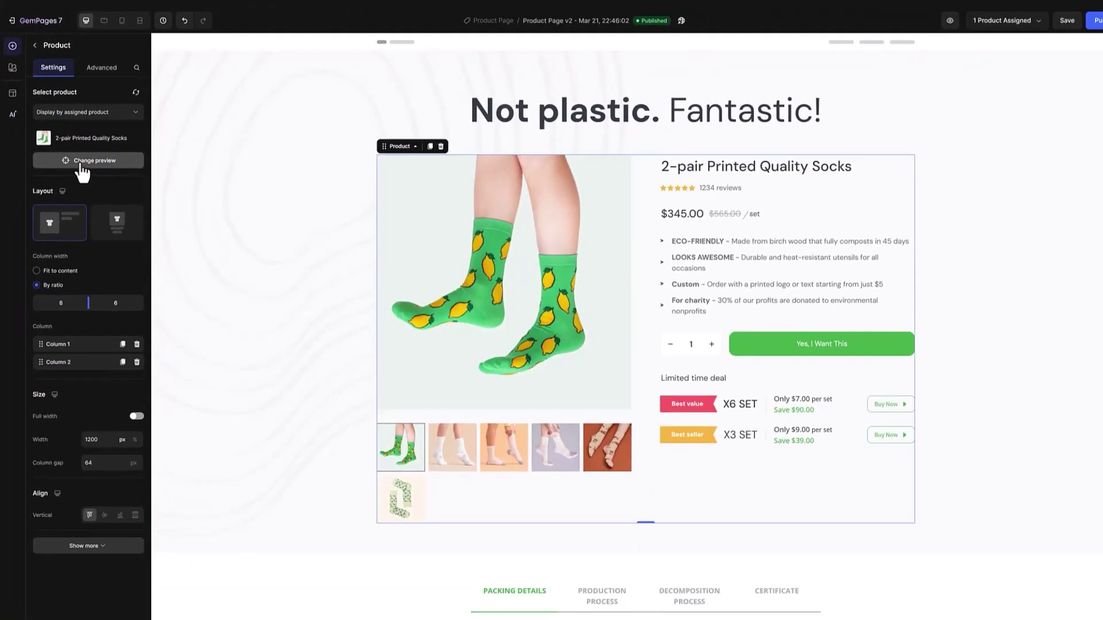
Step: Assign 7 Shakra Bracelet and Anchor Bracelet Mens to the template
{"action": "left_click", "coordinate": [198, 380]}
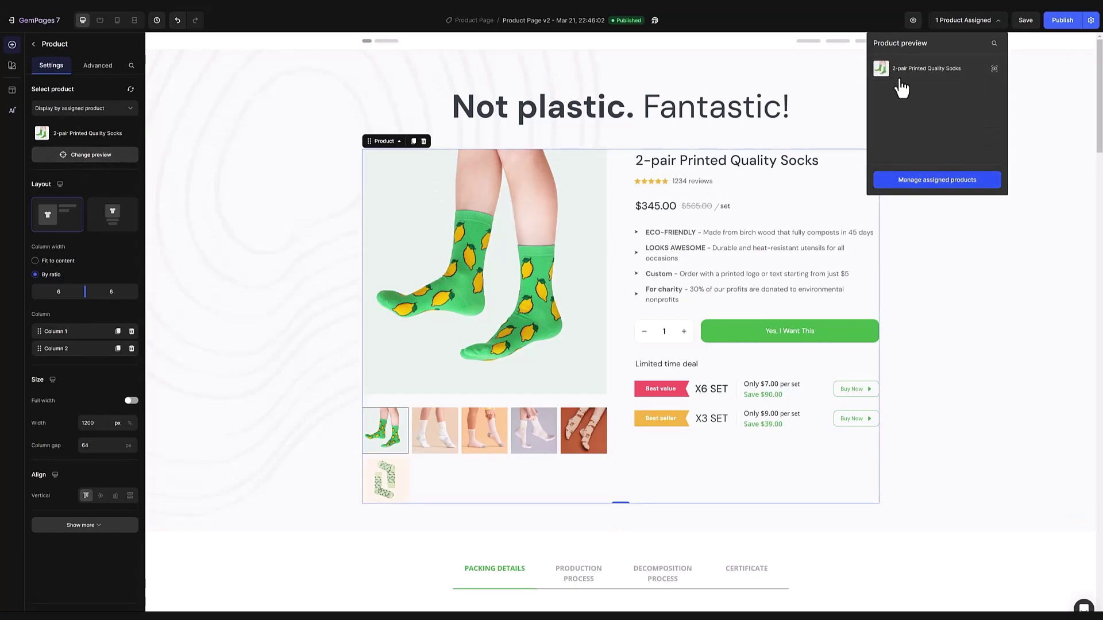
{"action": "left_click", "coordinate": [911, 184]}
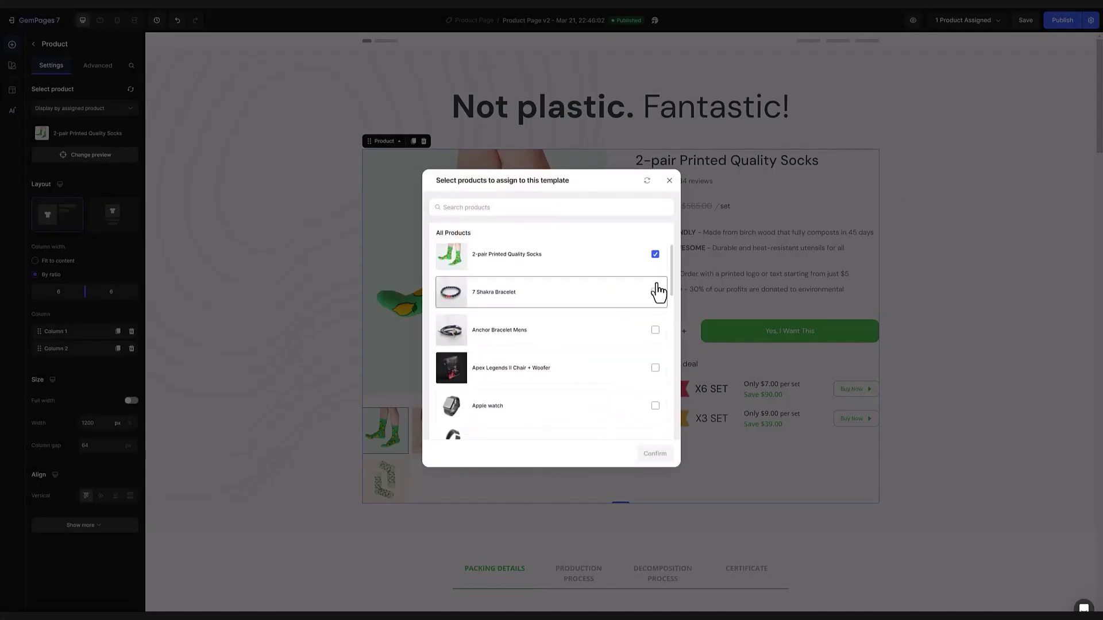
{"action": "left_click", "coordinate": [655, 293]}
{"action": "left_click", "coordinate": [655, 330]}
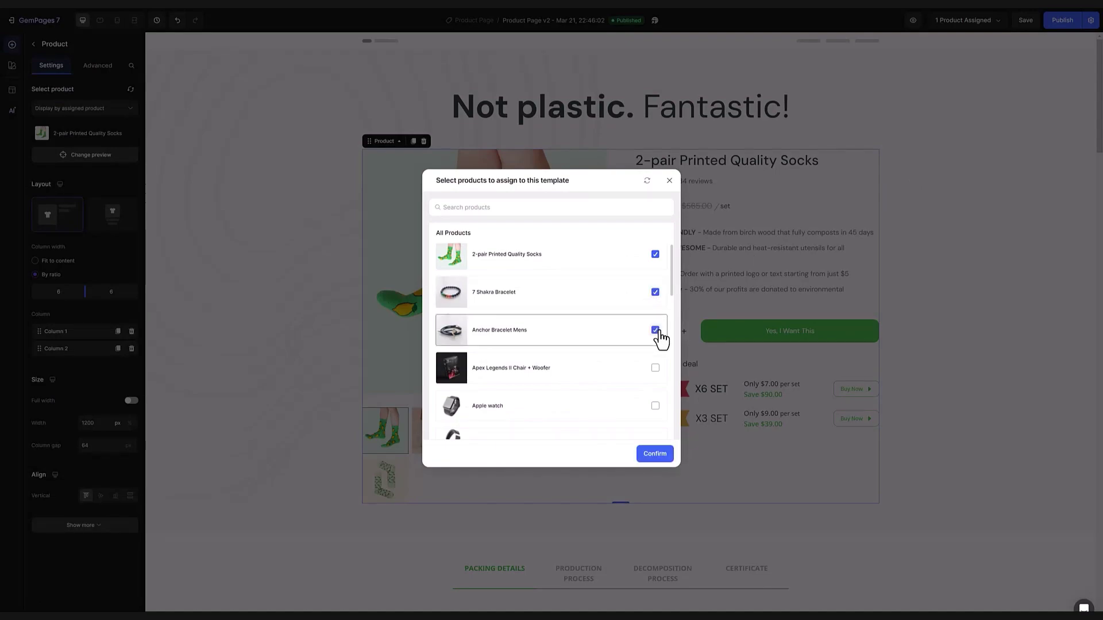
{"action": "left_click", "coordinate": [659, 457]}
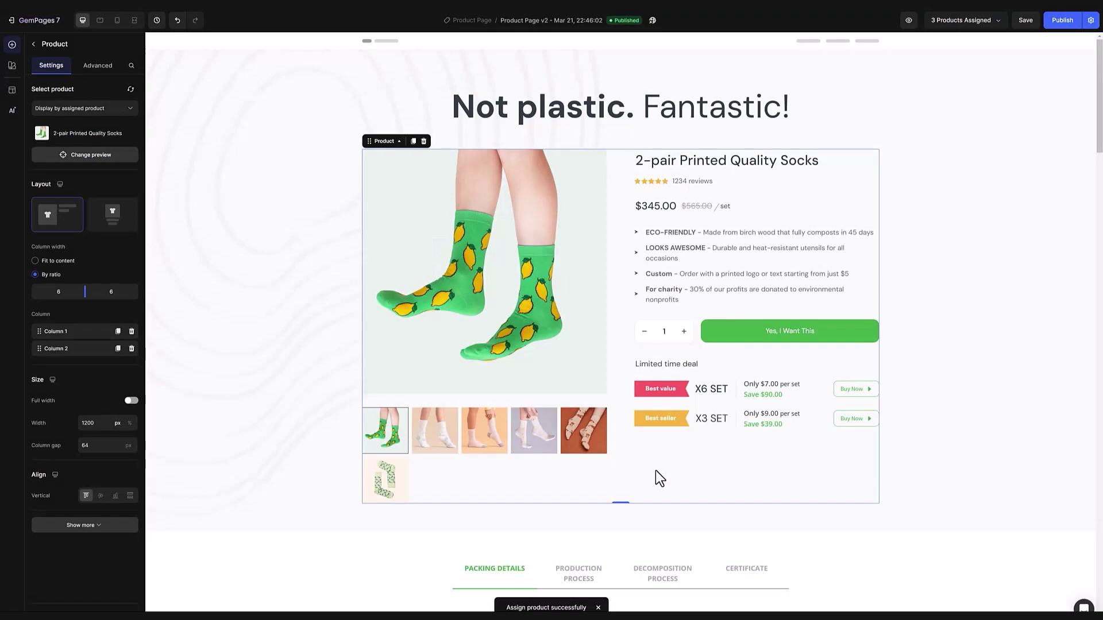
Step: Preview the template with 7 Shakra Bracelet, publish it, and view it on the live store
{"action": "left_click", "coordinate": [90, 156]}
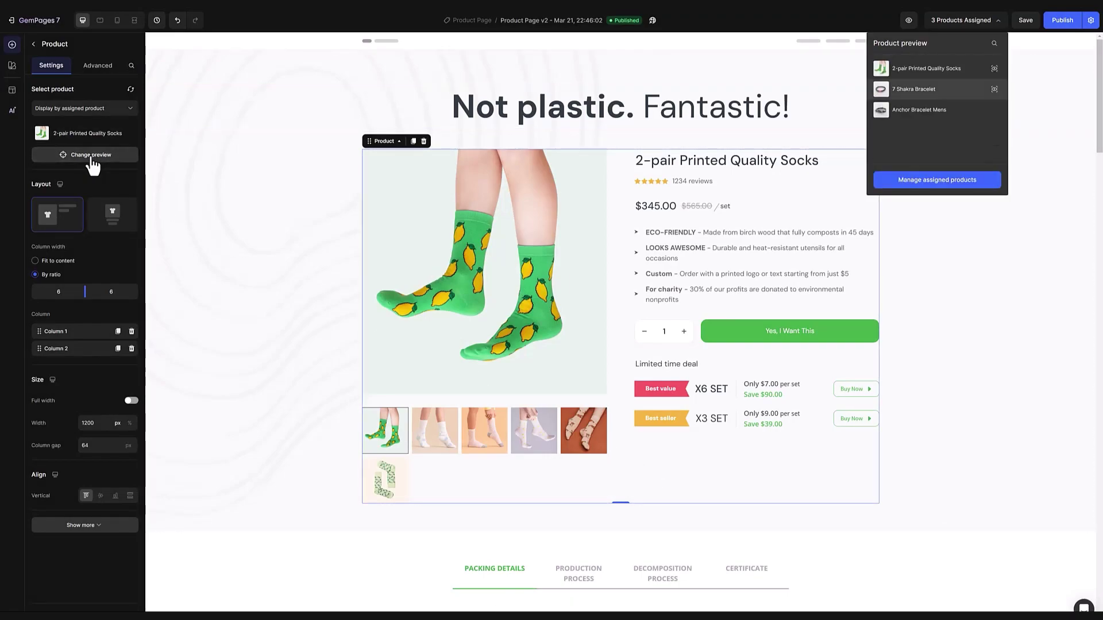
{"action": "left_click", "coordinate": [916, 92]}
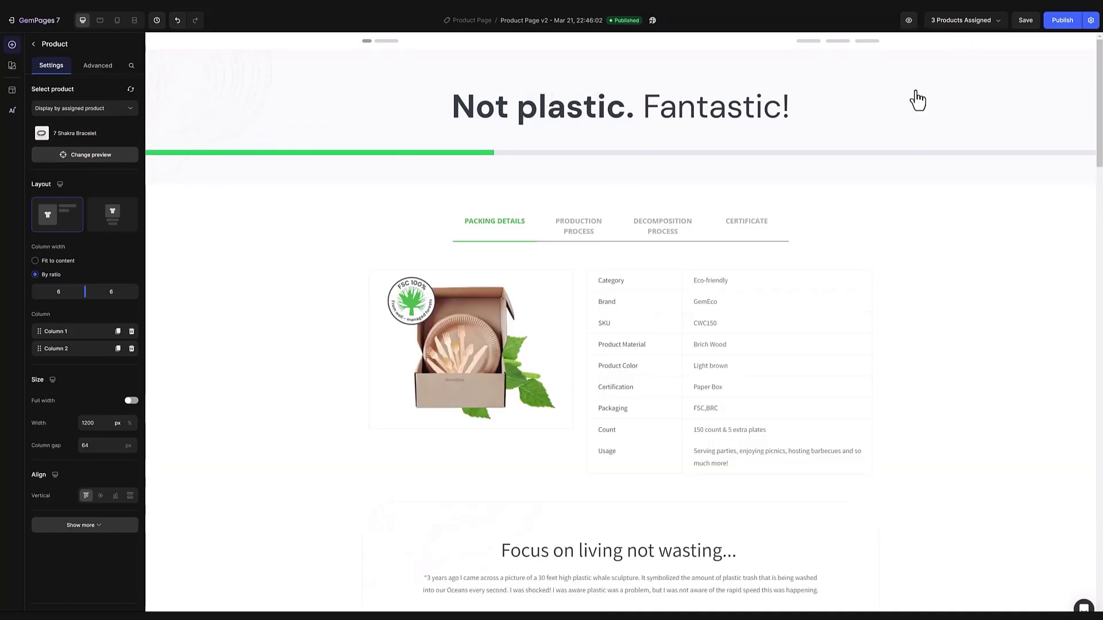
{"action": "left_click", "coordinate": [1054, 26]}
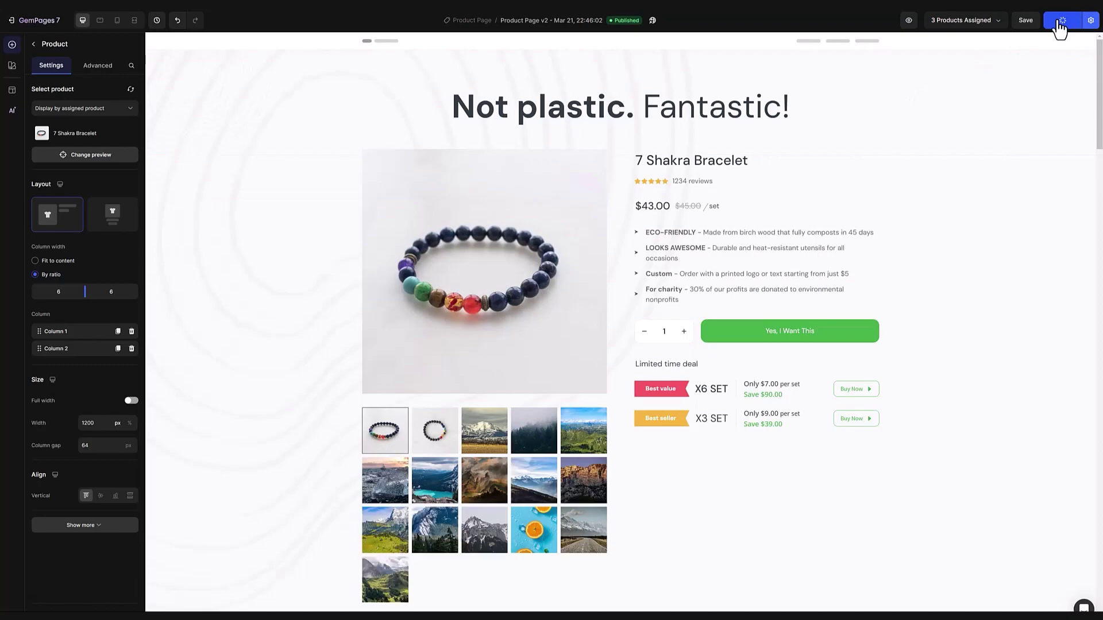
{"action": "left_click", "coordinate": [654, 21]}
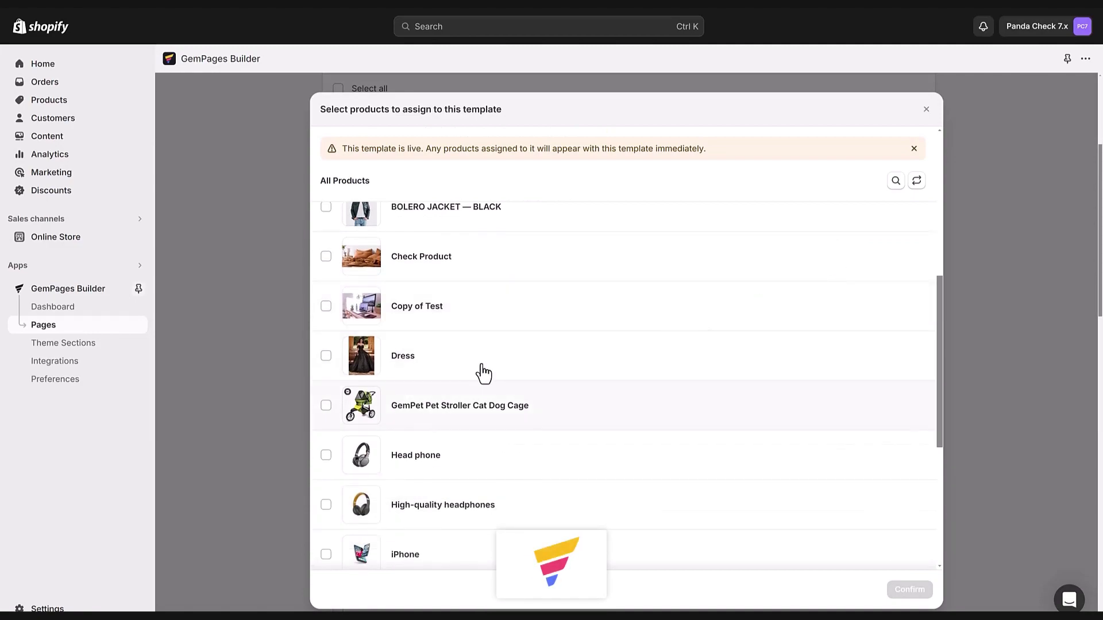
Step: Tick GemPet Pet Stroller Cat Dog Cage and Head phone and confirm the assignment
{"action": "left_click", "coordinate": [325, 406]}
{"action": "left_click", "coordinate": [326, 455]}
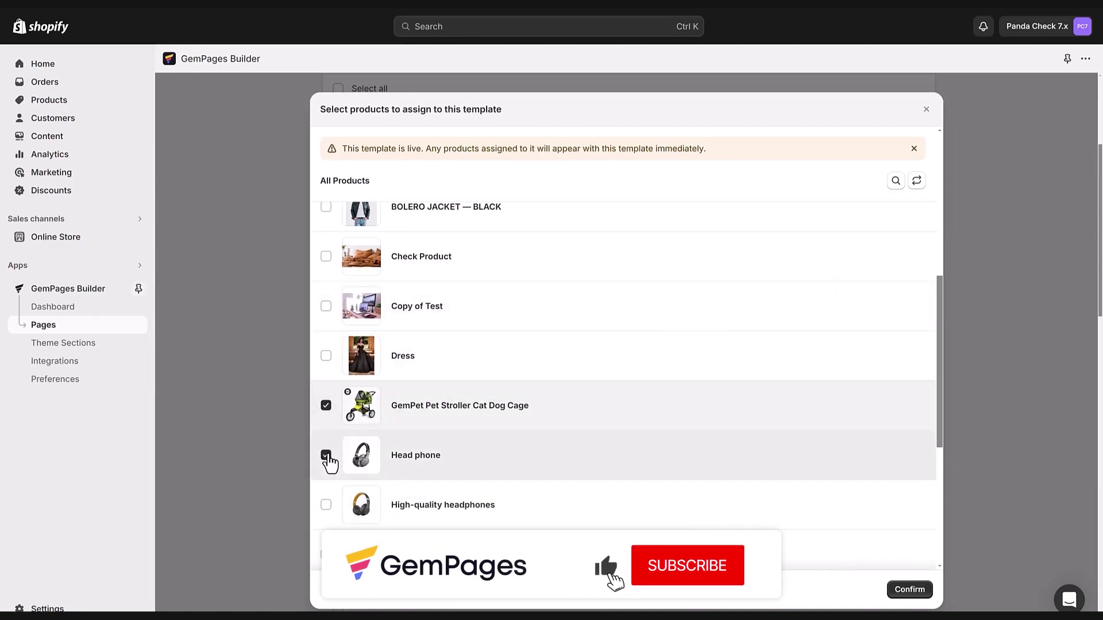
{"action": "left_click", "coordinate": [910, 590]}
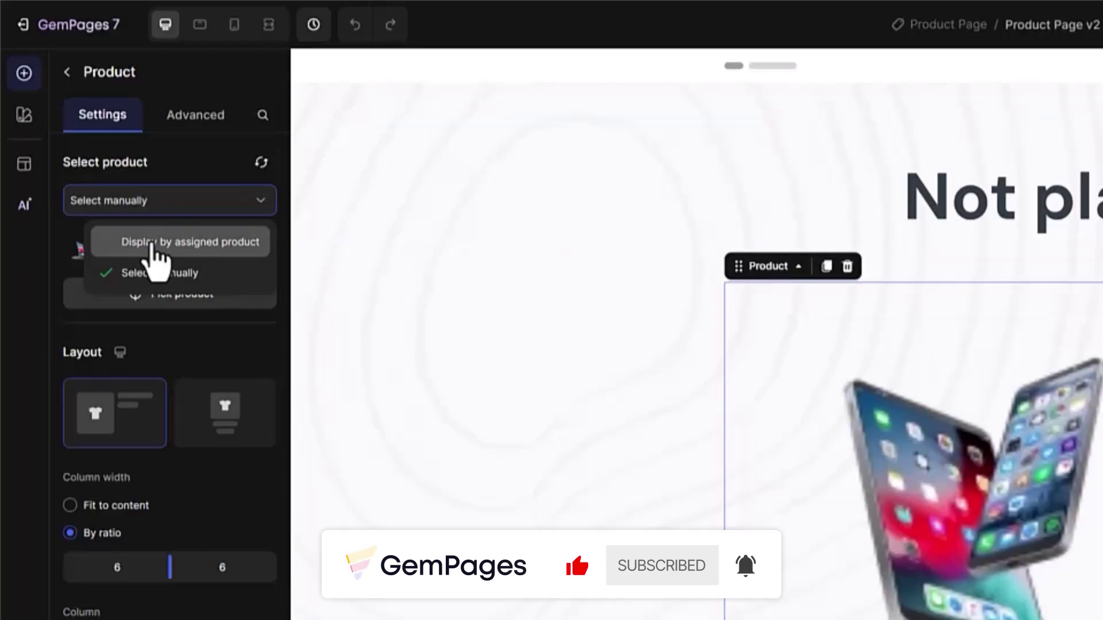
Step: Assign Apple watch to the template as well
{"action": "left_click", "coordinate": [153, 242]}
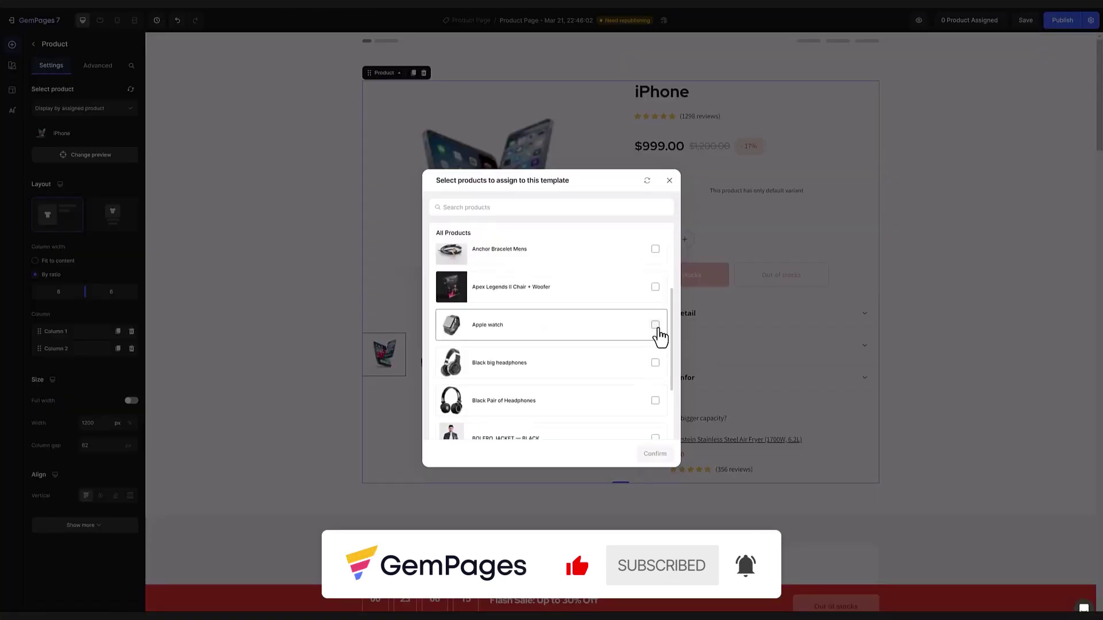
{"action": "left_click", "coordinate": [655, 325]}
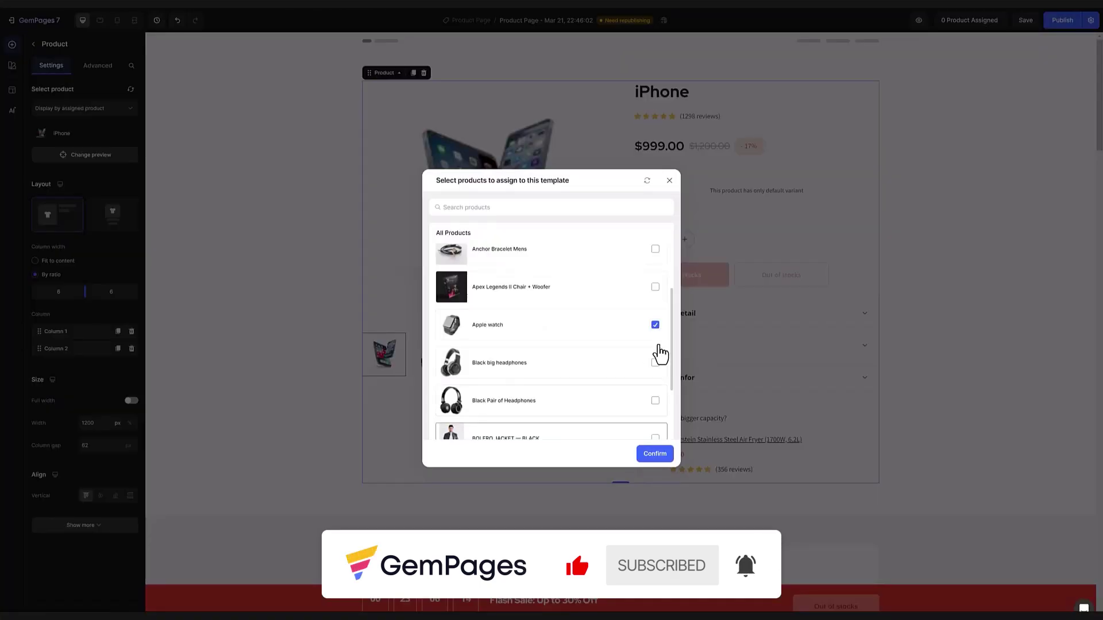
{"action": "left_click", "coordinate": [658, 455]}
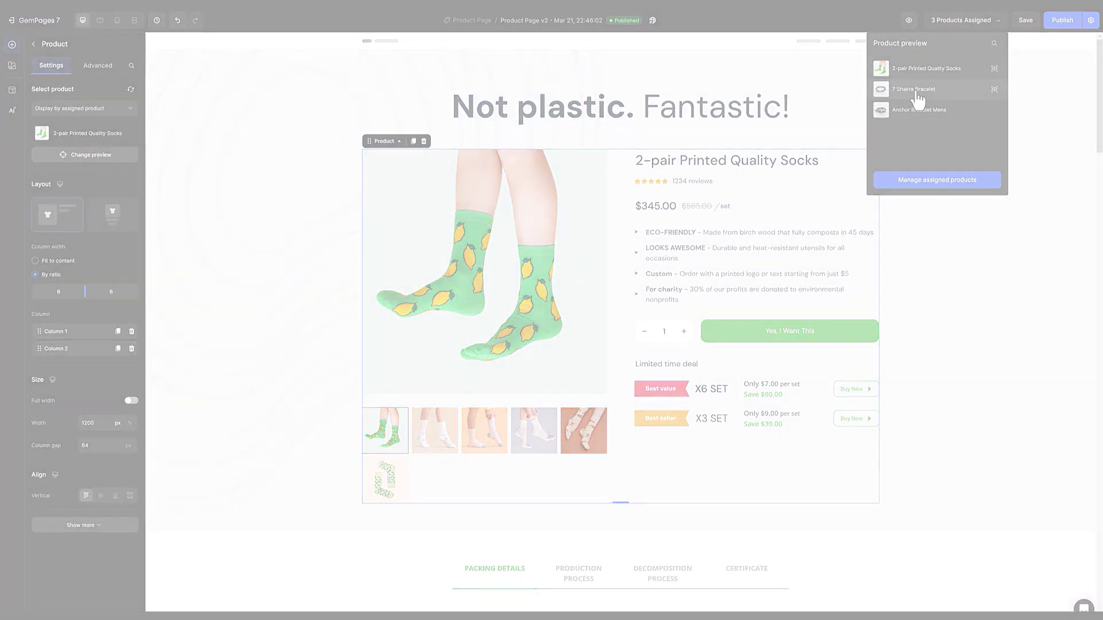